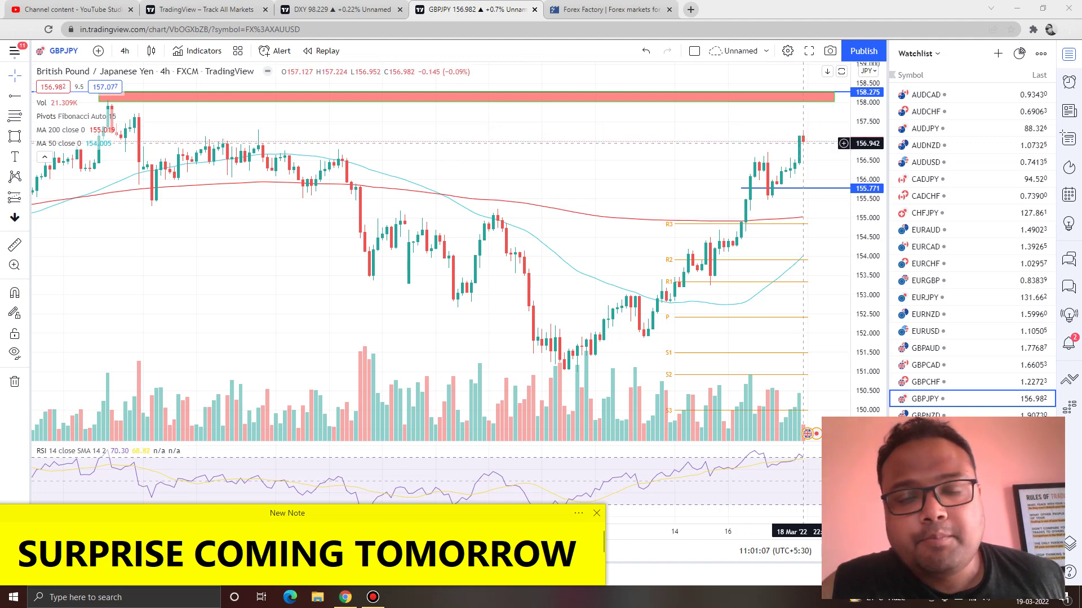
- Sketch freehand strokes tracing the earlier decline from the red zone and the rebound
scroll(595, 162, "down", 3)
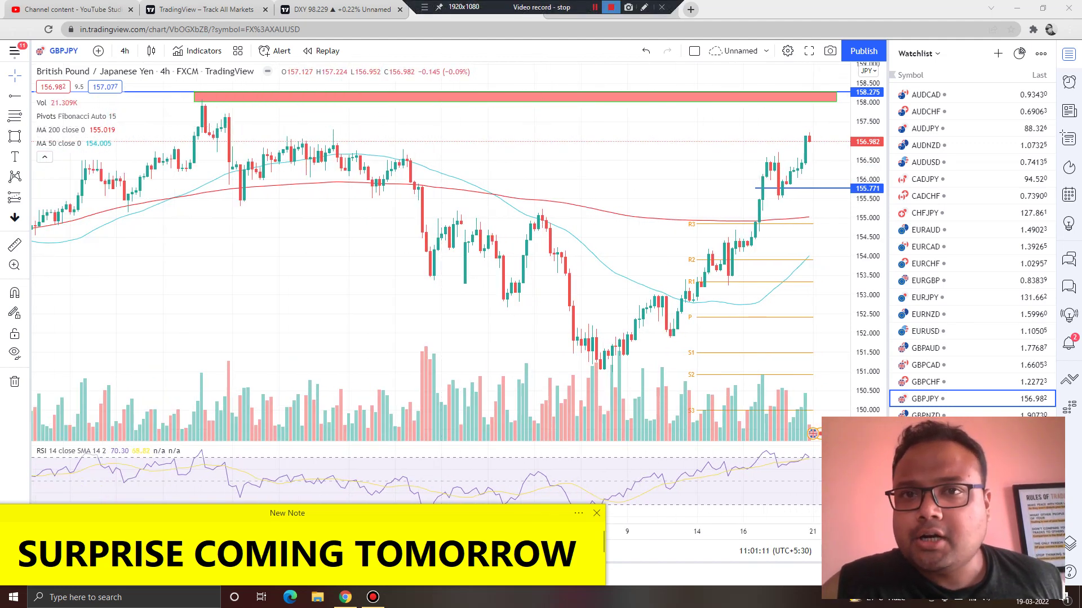
left_click(643, 7)
mouse_move(264, 98)
left_mouse_down()
mouse_move(144, 166)
mouse_move(411, 279)
mouse_move(528, 359)
left_mouse_up()
mouse_move(248, 83)
left_mouse_down()
mouse_move(487, 172)
mouse_move(648, 296)
mouse_move(734, 204)
left_mouse_up()
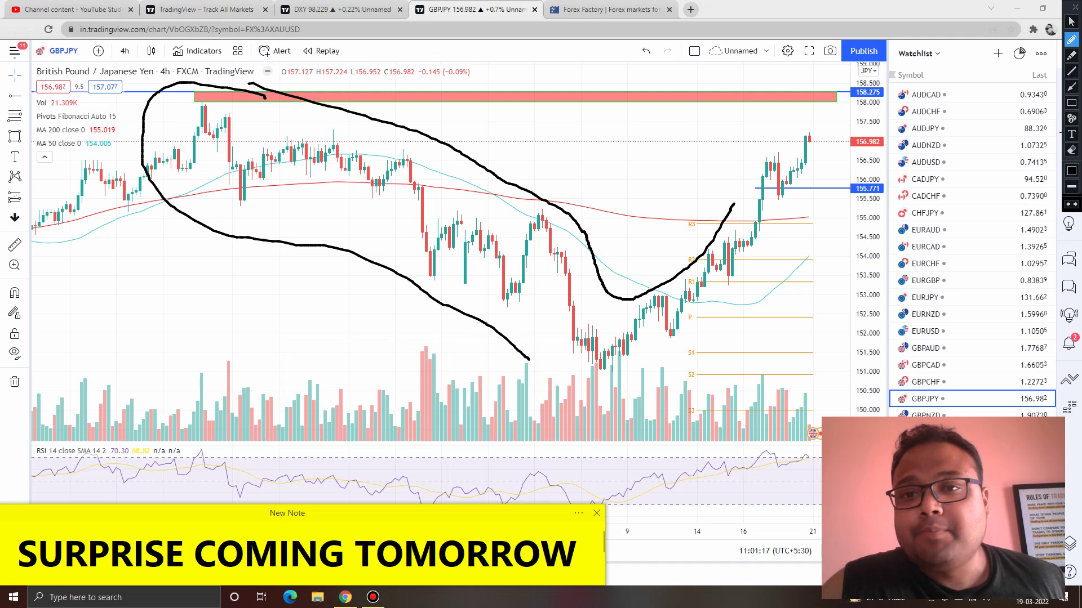
mouse_move(297, 157)
left_mouse_down()
mouse_move(541, 324)
mouse_move(590, 405)
mouse_move(784, 192)
left_mouse_up()
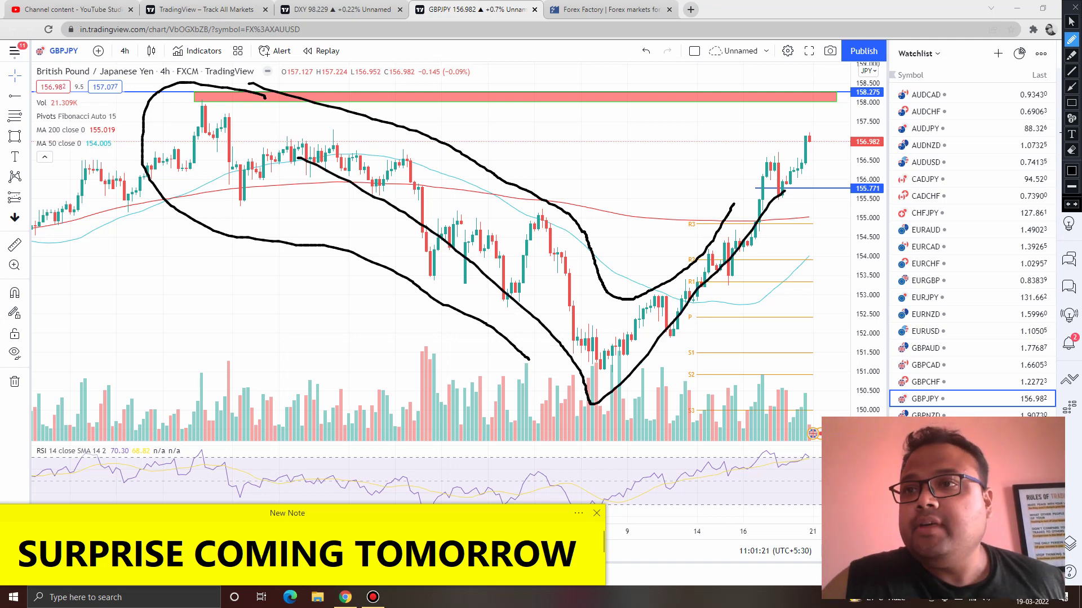
- Clear the strokes, redraw the high-to-low drop and rebound, erase it, and pan the chart left
key("Escape")
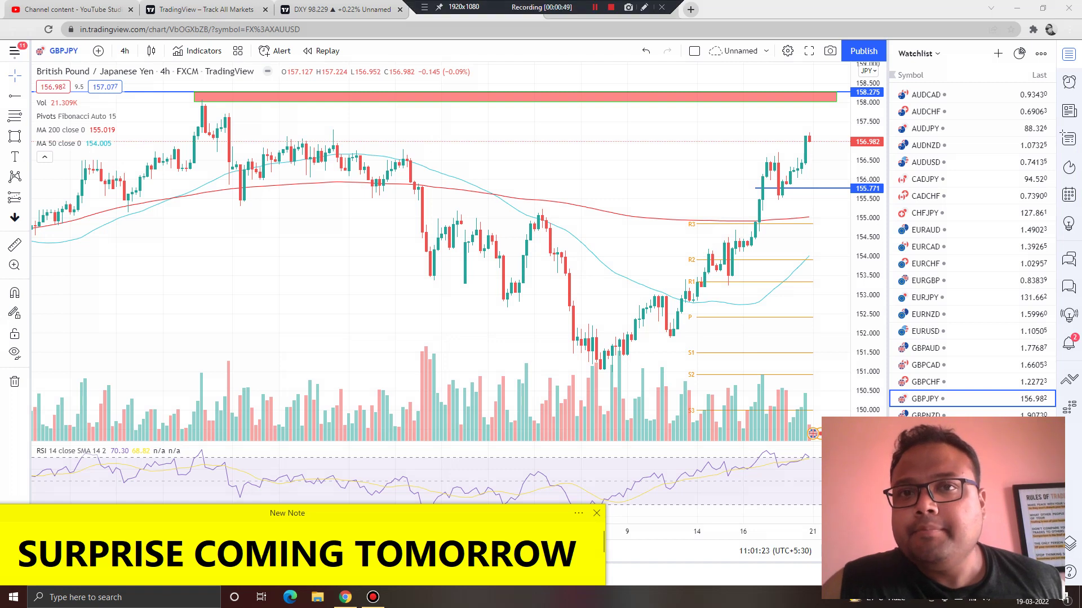
left_click(644, 7)
mouse_move(227, 132)
left_mouse_down()
mouse_move(607, 360)
mouse_move(775, 196)
left_mouse_up()
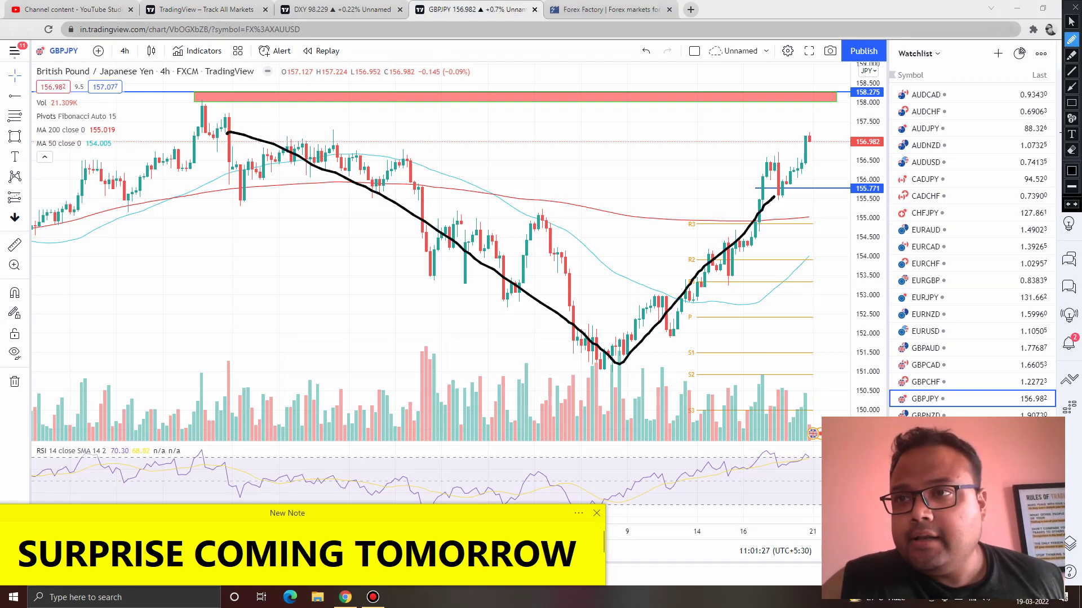
key("Escape")
left_click_drag(561, 141, 461, 140)
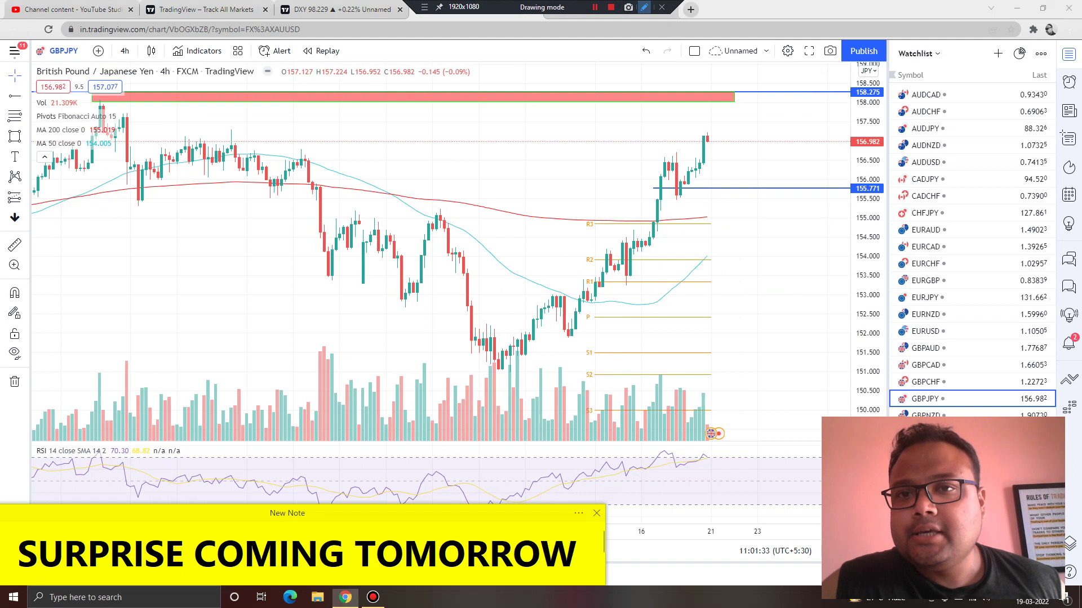
key("ctrl+shift+p")
mouse_move(707, 108)
left_mouse_down()
mouse_move(473, 241)
mouse_move(606, 441)
mouse_move(845, 160)
mouse_move(666, 104)
left_mouse_up()
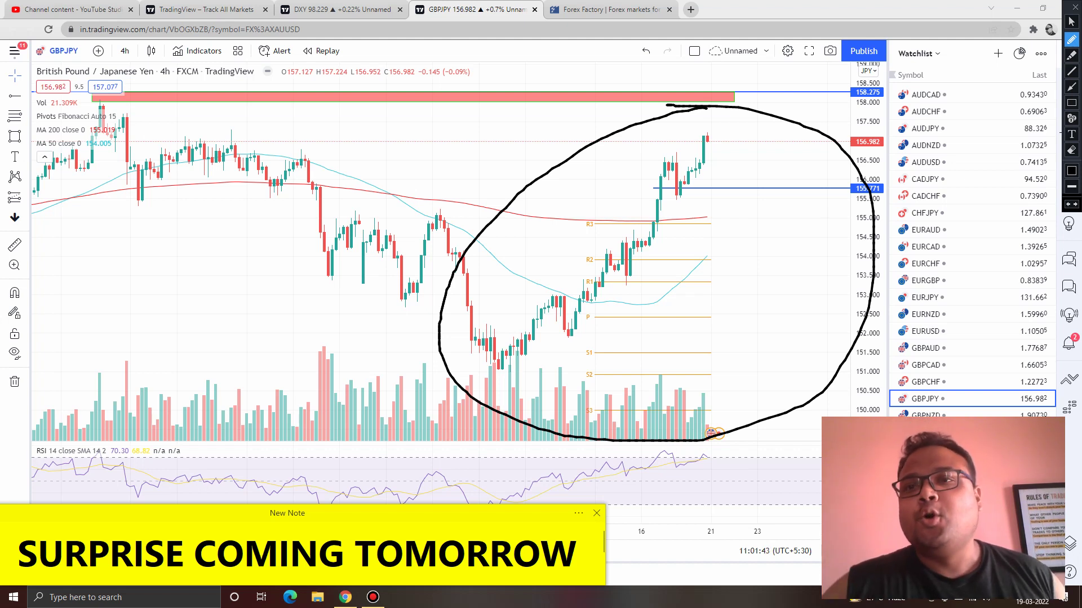
key("ctrl+shift+c")
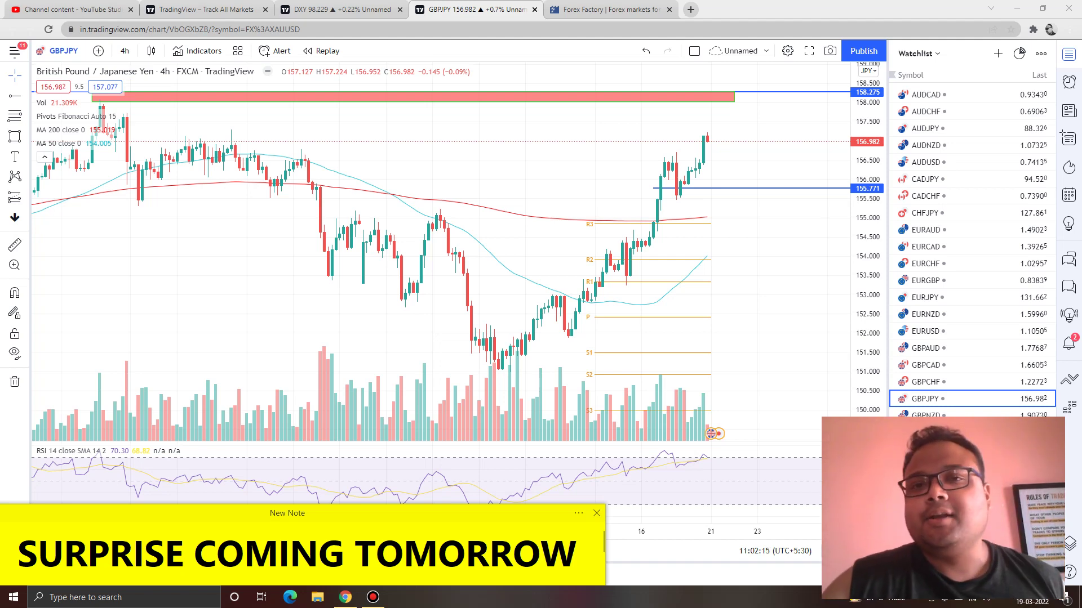
scroll(567, 130, "up", 3)
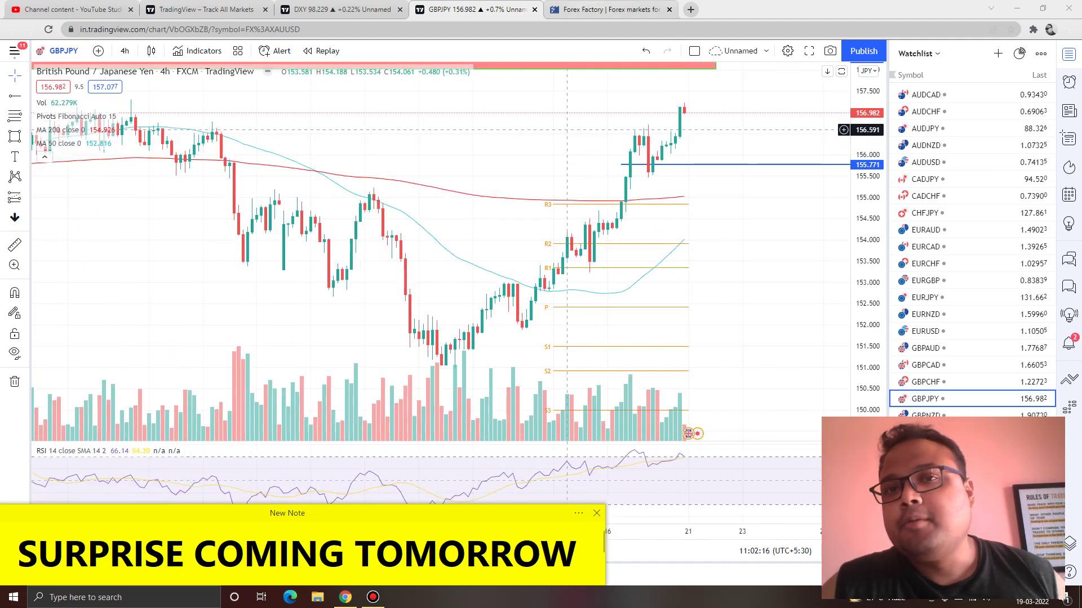
key("ctrl+shift+p")
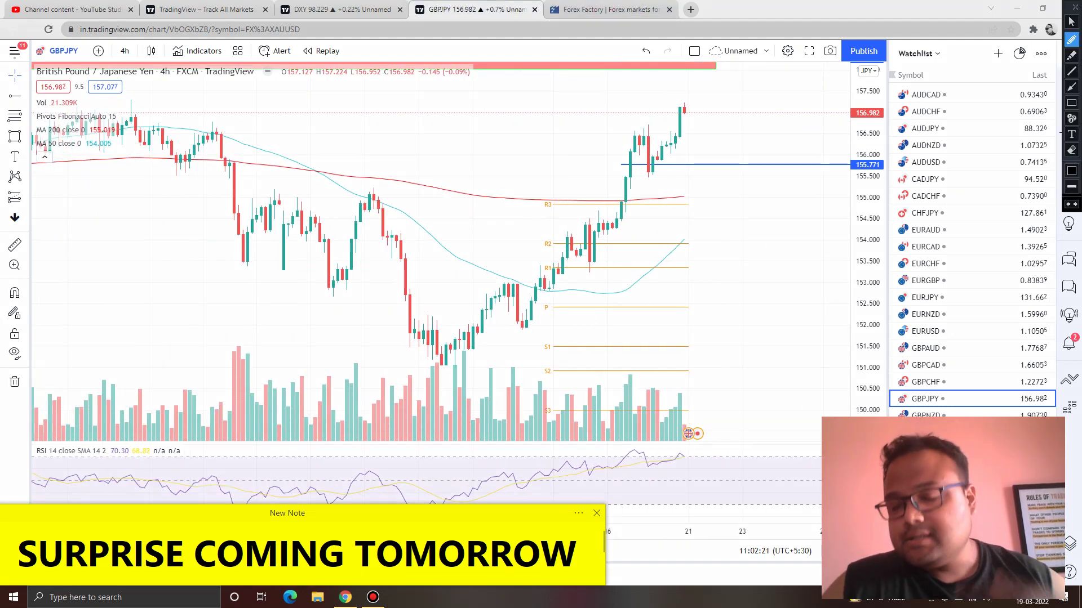
key("ctrl+shift+p")
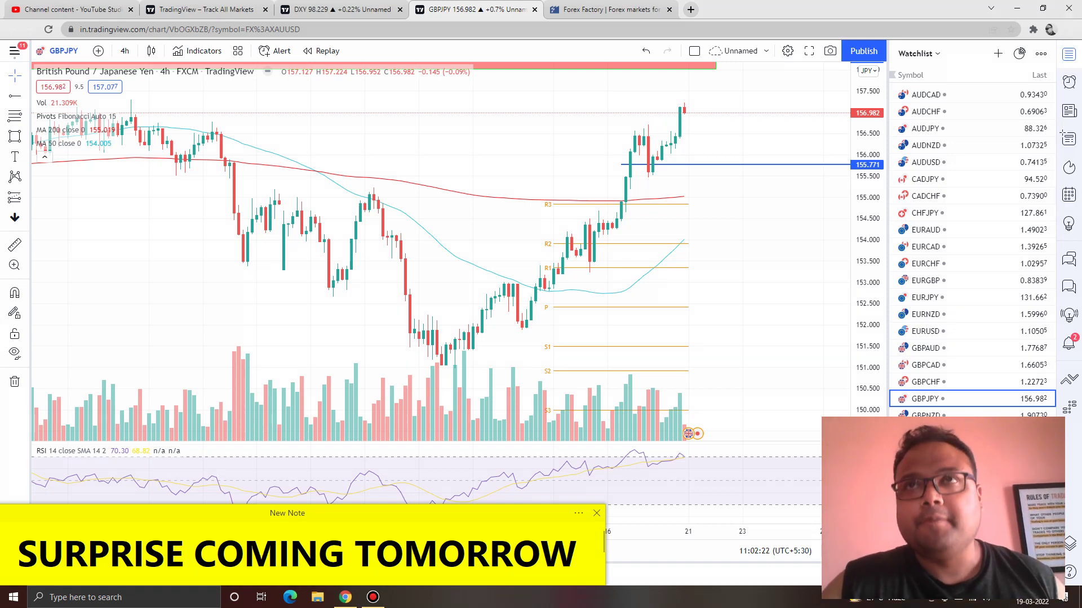
scroll(473, 192, "down", 1)
scroll(473, 192, "down", 1)
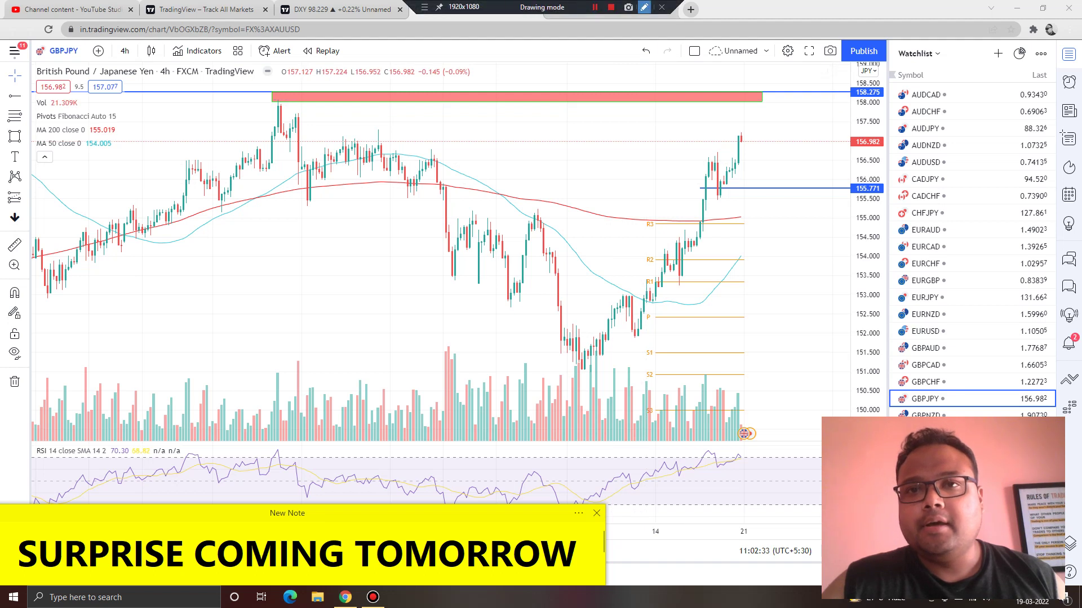
- Handwrite '158 - 158.30' above the recent GBPJPY rally, then close the pen overlay
left_click_drag(496, 149, 498, 185)
mouse_move(505, 158)
left_mouse_down()
mouse_move(521, 154)
mouse_move(510, 186)
left_mouse_up()
mouse_move(544, 147)
left_mouse_down()
mouse_move(558, 176)
mouse_move(538, 164)
left_mouse_up()
left_click_drag(570, 160, 600, 153)
left_click_drag(613, 133, 623, 169)
mouse_move(652, 118)
left_mouse_down()
mouse_move(636, 121)
mouse_move(662, 168)
left_mouse_up()
mouse_move(674, 120)
left_mouse_down()
mouse_move(670, 142)
mouse_move(674, 126)
left_mouse_up()
mouse_move(688, 113)
left_mouse_down()
mouse_move(705, 119)
mouse_move(704, 146)
left_mouse_up()
mouse_move(733, 120)
left_mouse_down()
mouse_move(726, 135)
mouse_move(743, 126)
left_mouse_up()
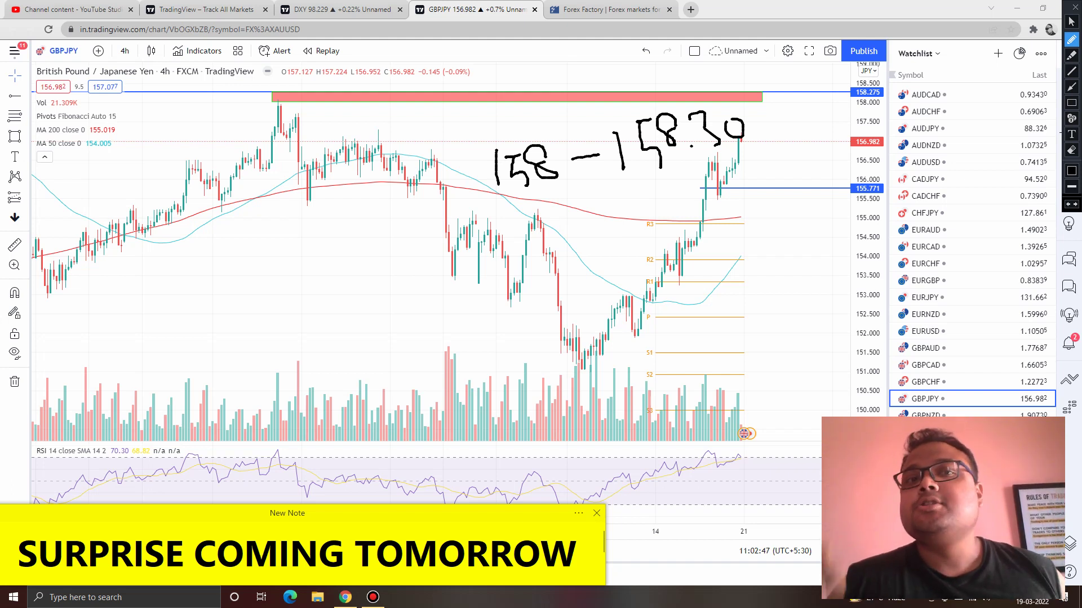
left_click(1075, 7)
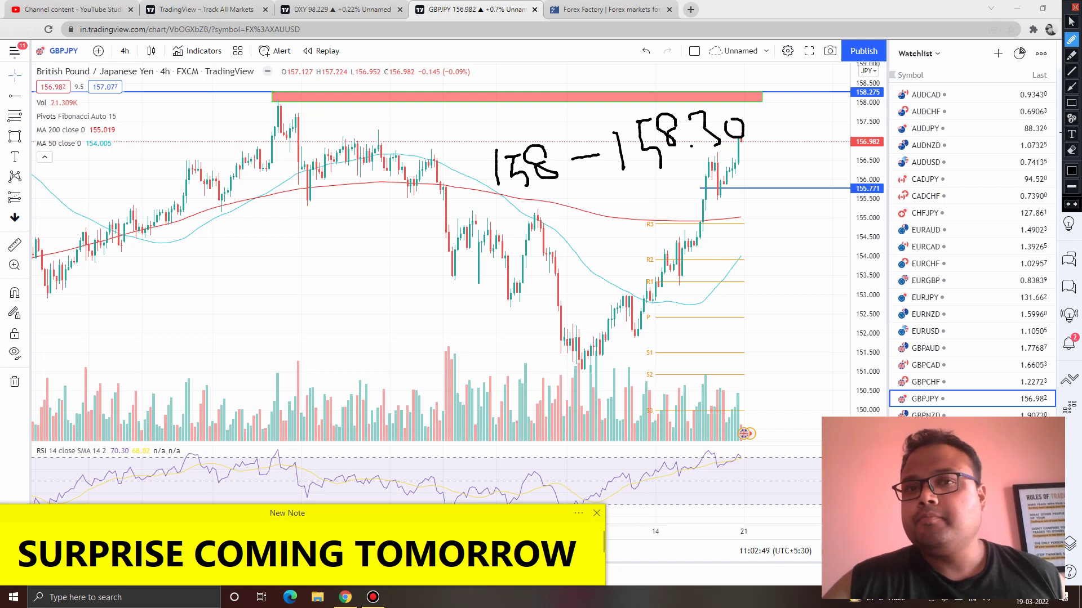
- Adjust the chart view and select the red resistance zone rectangle
scroll(307, 198, "down", 2)
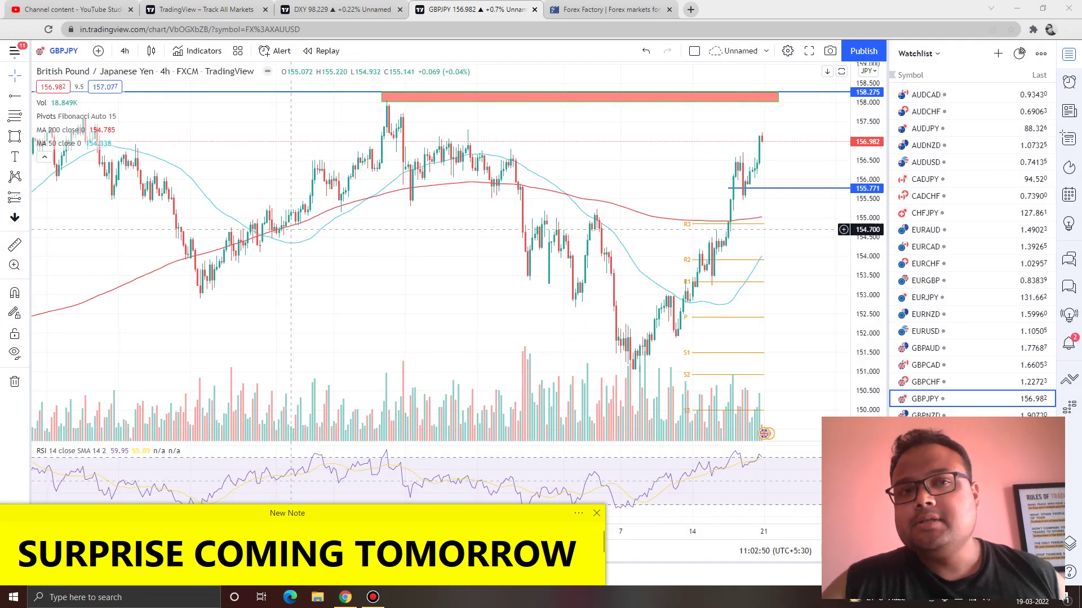
scroll(333, 222, "down", 1)
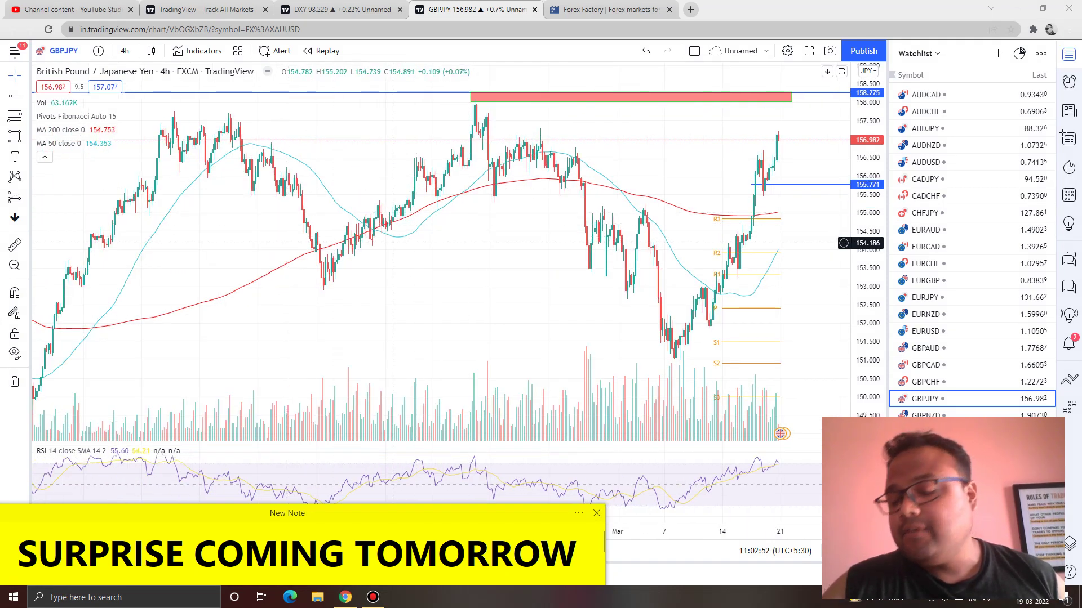
scroll(336, 223, "up", 1)
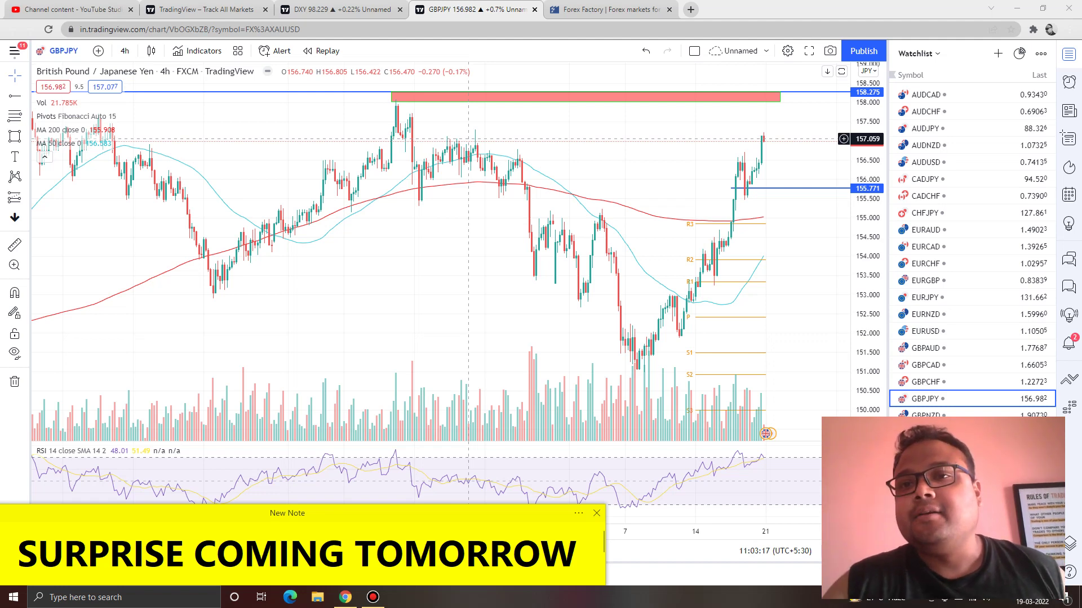
scroll(760, 167, "up", 3)
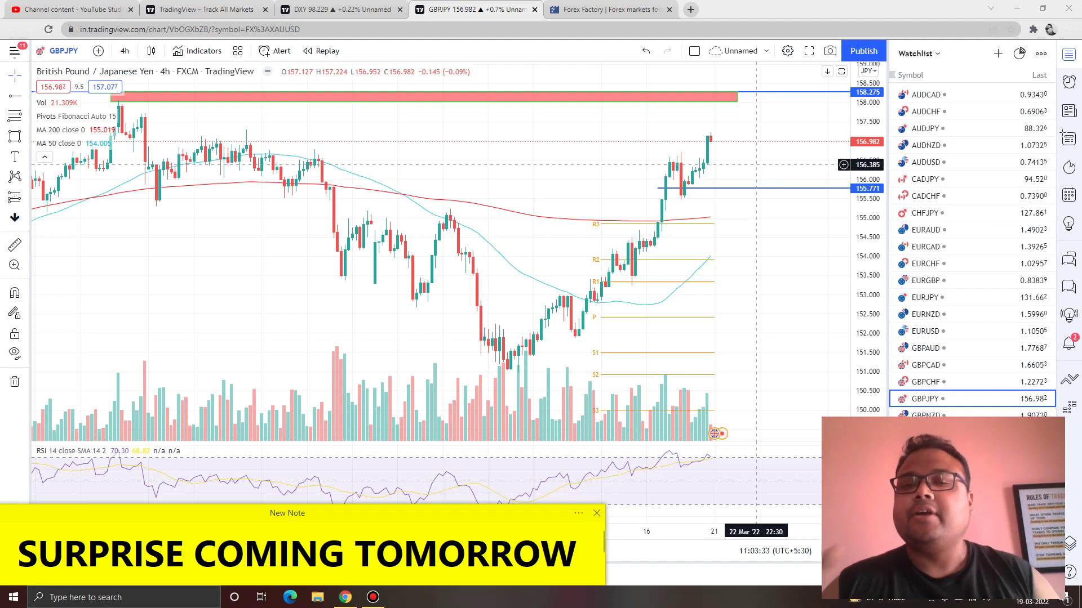
left_click(559, 92)
mouse_move(595, 7)
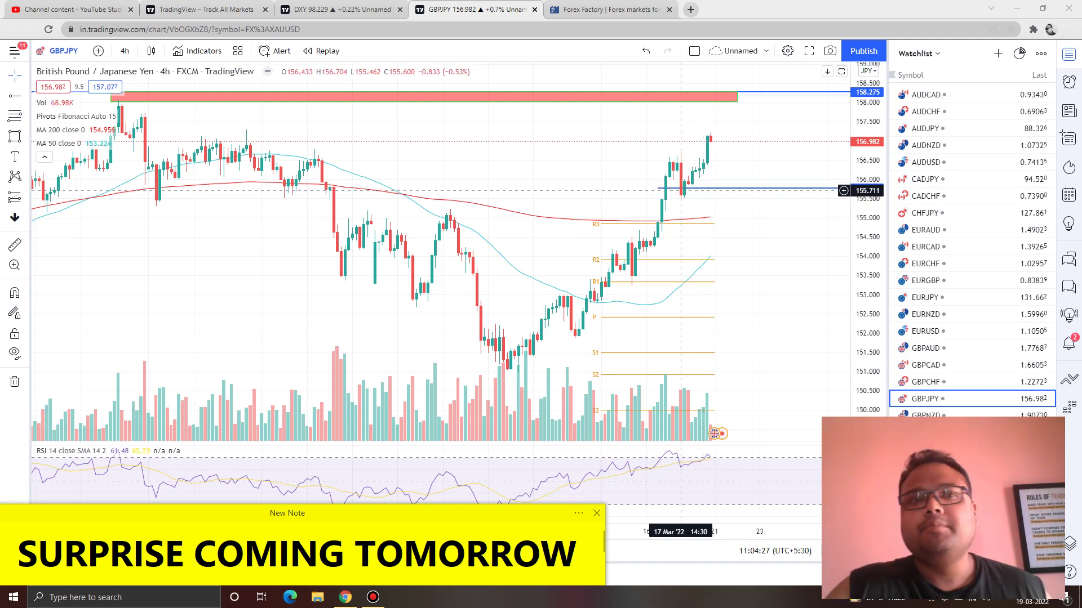
- Draw a Fib retracement from the 150.978 low to the 157.235 high and zoom in
left_click(15, 116)
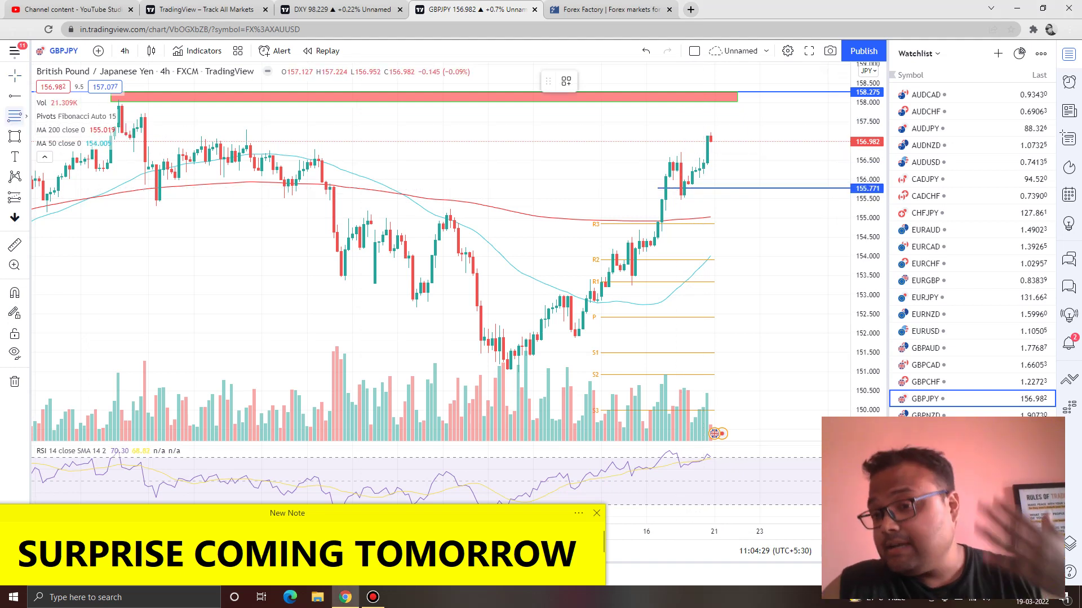
left_click(492, 373)
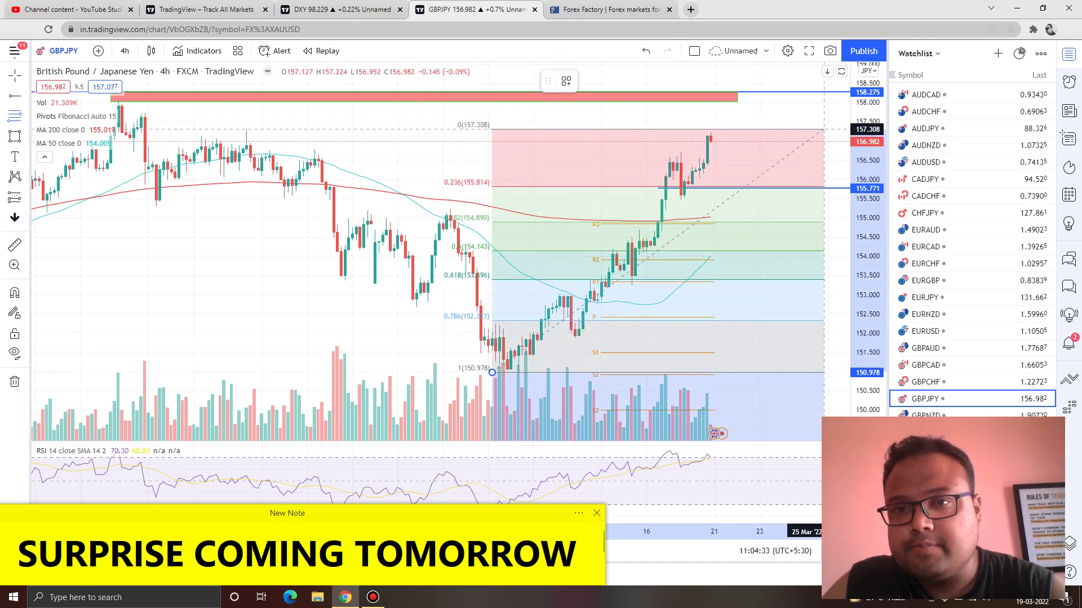
left_click(823, 132)
scroll(620, 175, "up", 2)
scroll(620, 176, "up", 2)
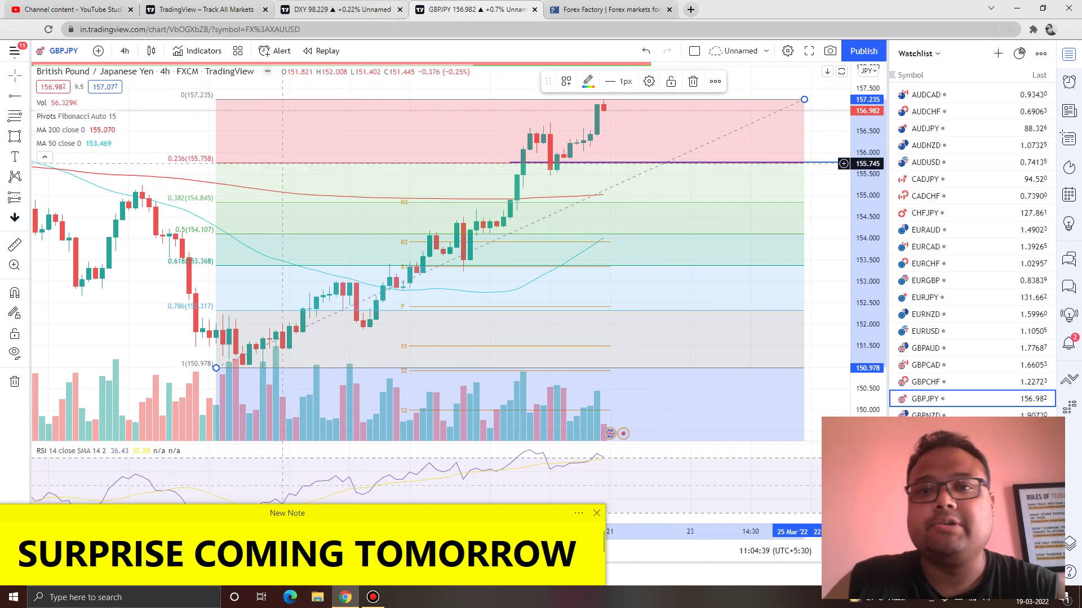
key("ctrl+shift+d")
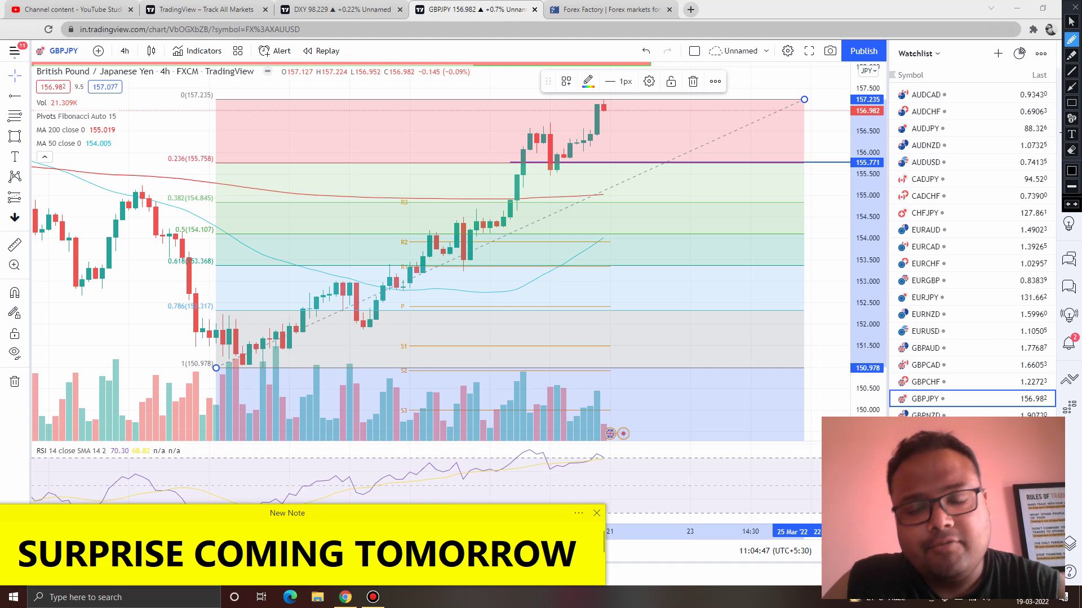
- Draw a V-shaped pullback-then-rally arrow after the last candle, then erase it and zoom out
left_click_drag(619, 134, 628, 144)
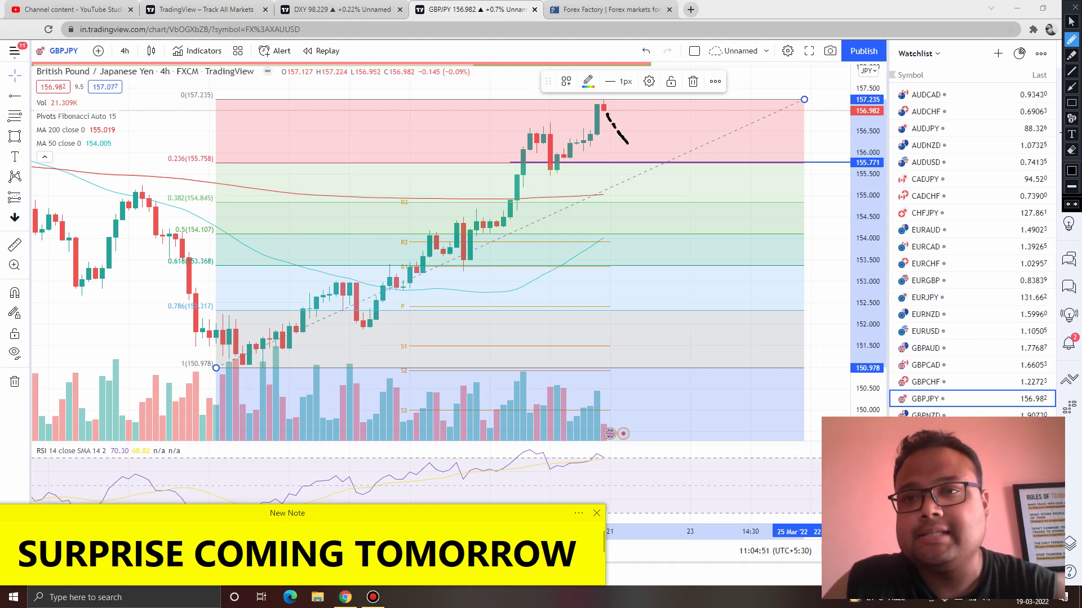
mouse_move(619, 149)
left_mouse_down()
mouse_move(642, 162)
mouse_move(694, 122)
mouse_move(699, 150)
left_mouse_up()
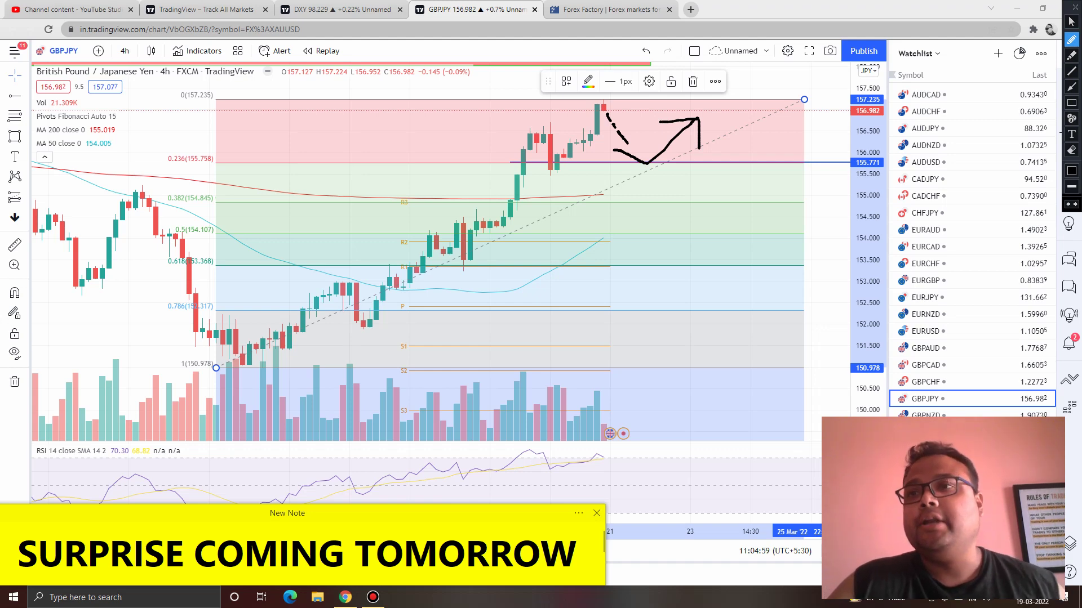
key("Escape")
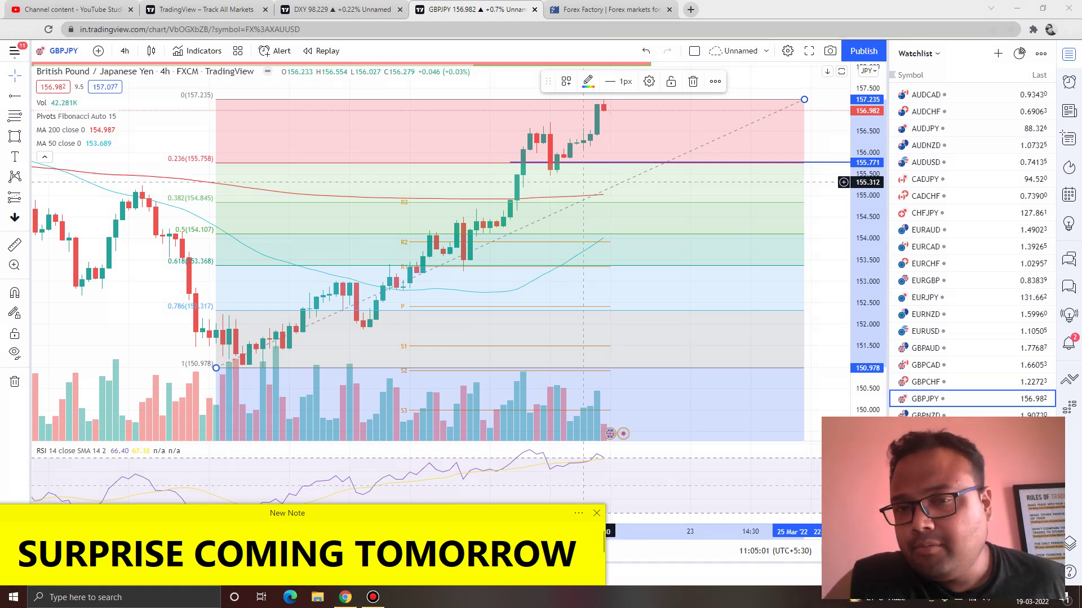
scroll(374, 177, "down", 2)
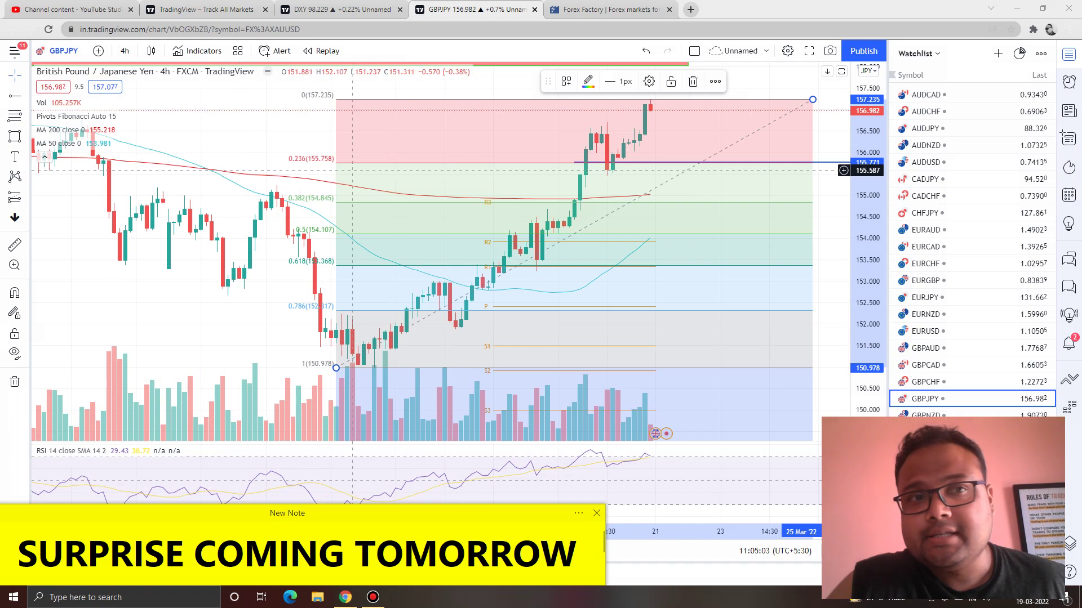